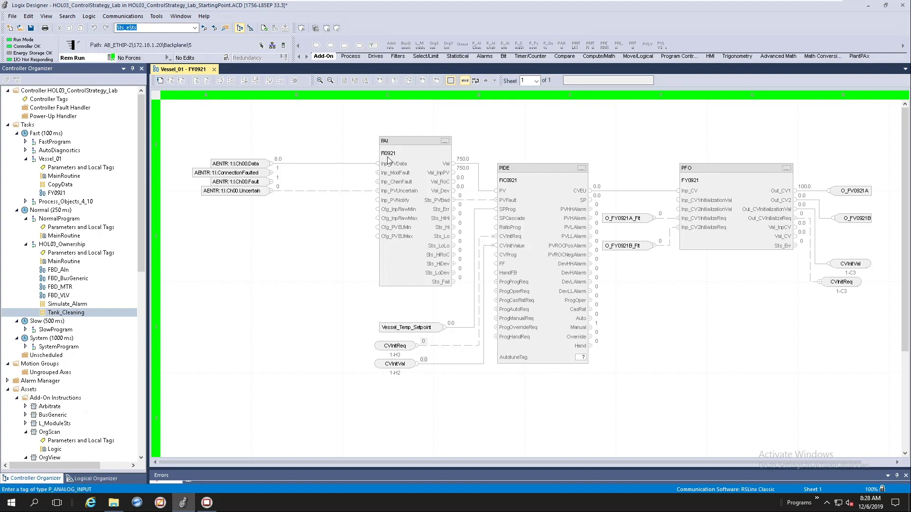
Step: Show the PlantPAx instruction set (PDI, PDO, PAI) on the instruction toolbar
left_click(859, 57)
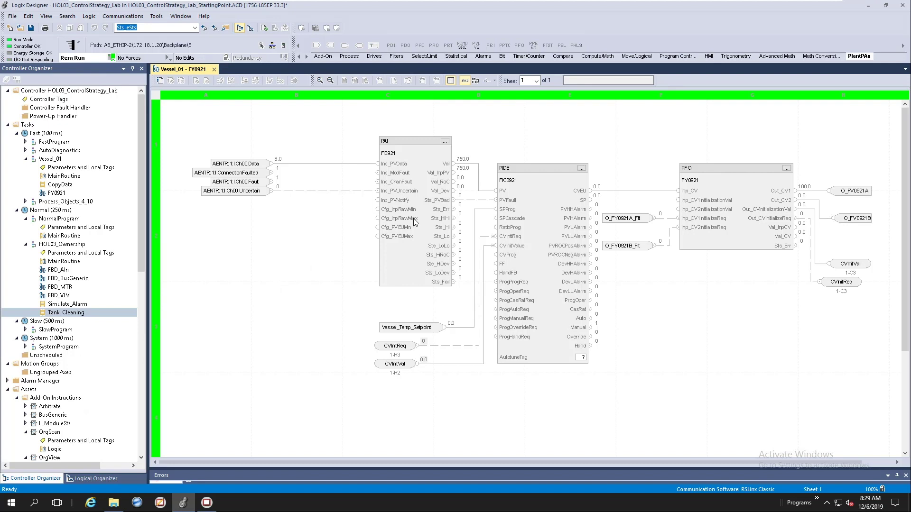
Step: Open the FI0921 PAI block's properties dialog and move it left of the diagram
double_click(416, 156)
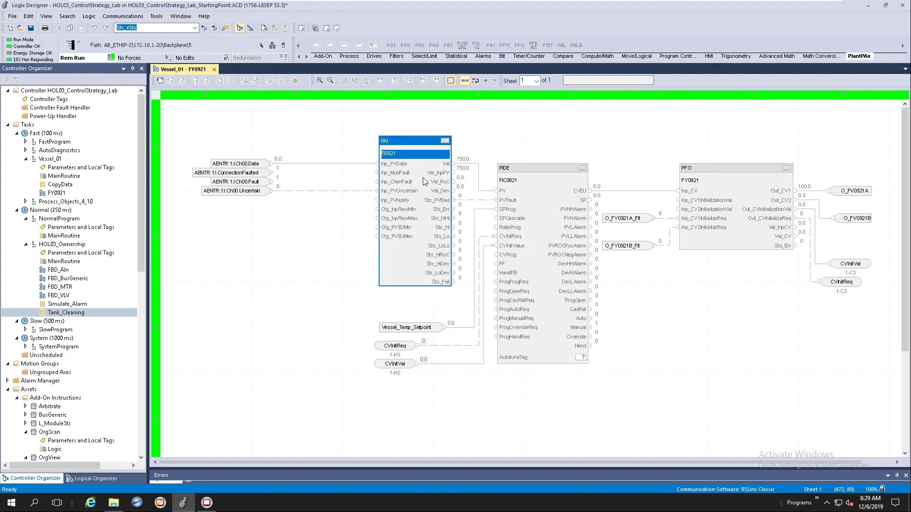
left_click(445, 141)
left_click_drag(537, 76, 406, 76)
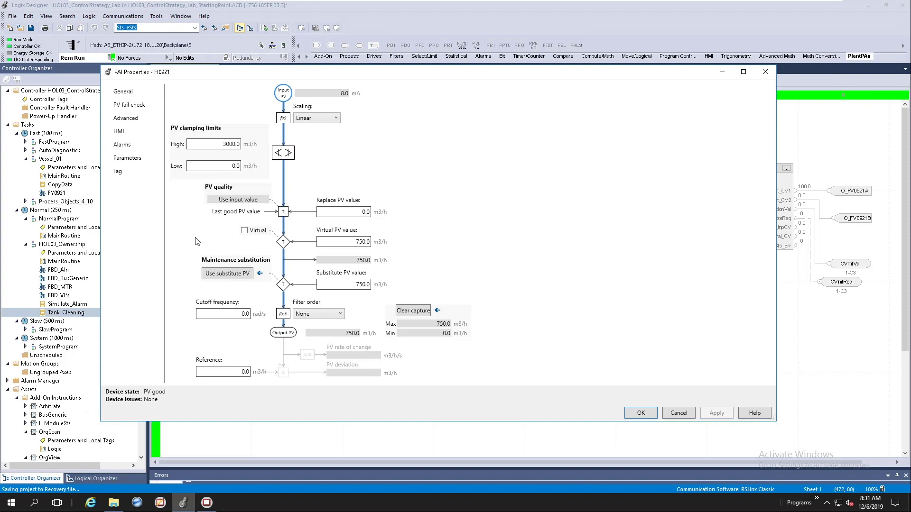
Step: Test FI0921's substitute PV, return to the input PV, and view the Advanced settings
left_click(238, 278)
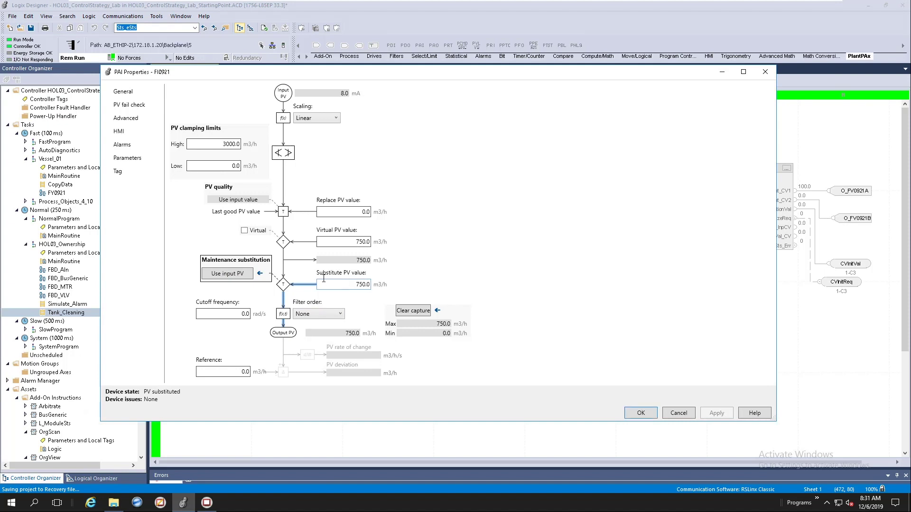
left_click(323, 280)
left_click(214, 274)
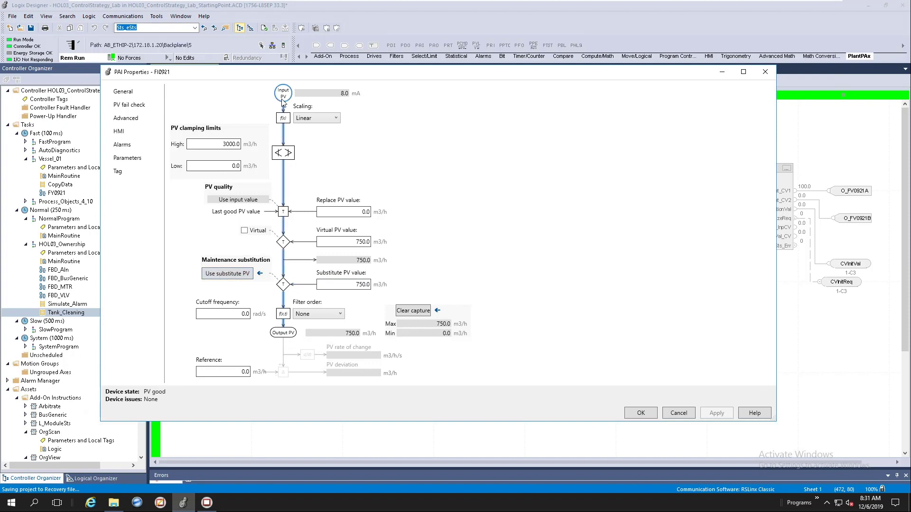
left_click(136, 119)
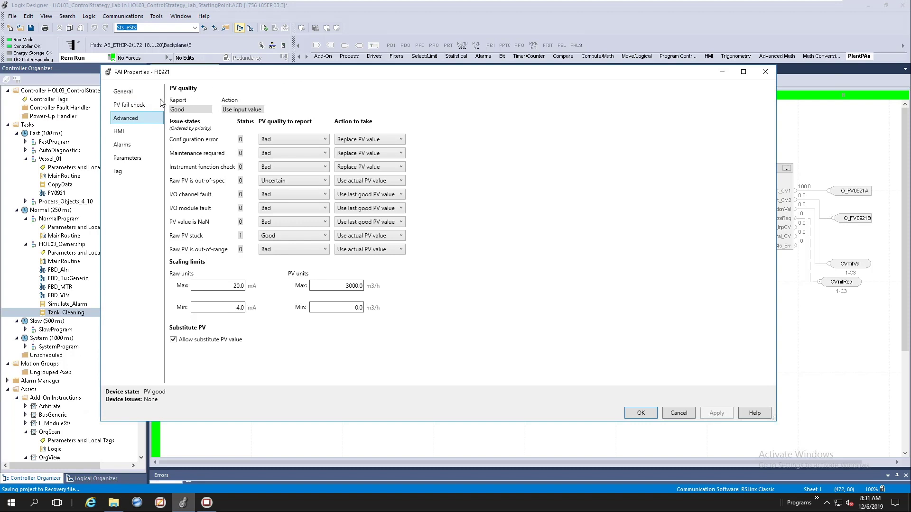
Step: Browse FI0921's PV fail check and Advanced PV quality settings pages
left_click(136, 105)
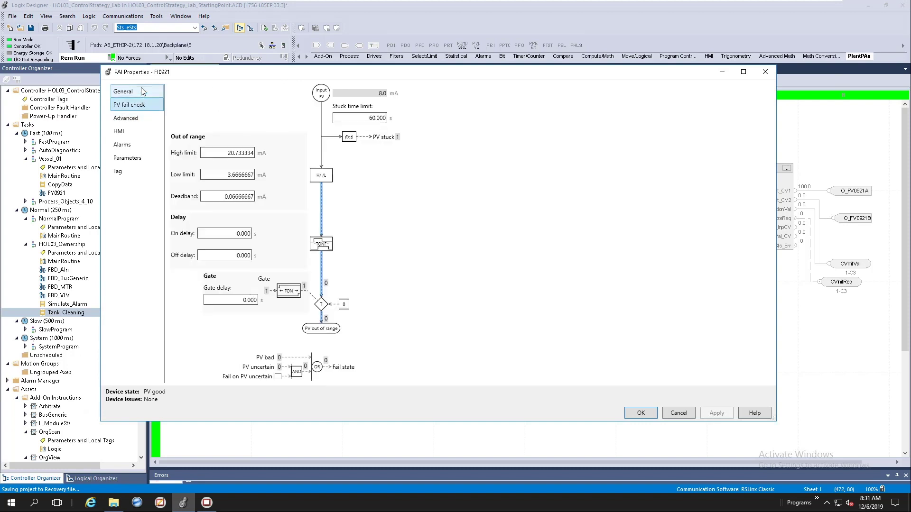
left_click(143, 92)
left_click(143, 103)
left_click(137, 118)
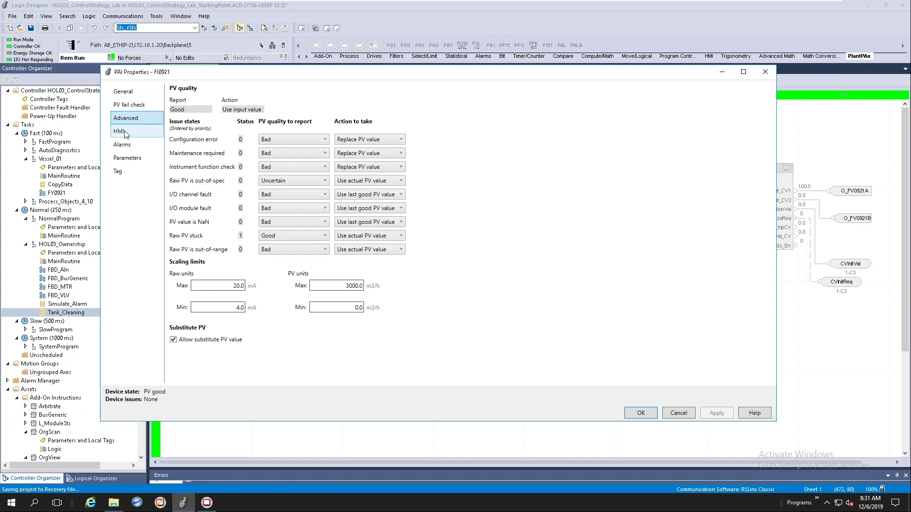
Step: Inspect the HMI page's Library name, Display label and Area name, then show the Alarms page
left_click(125, 132)
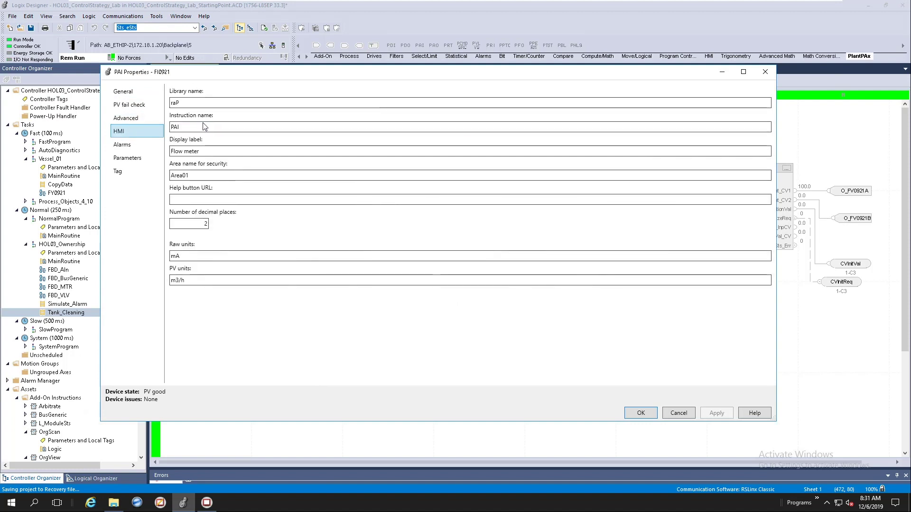
left_click(208, 102)
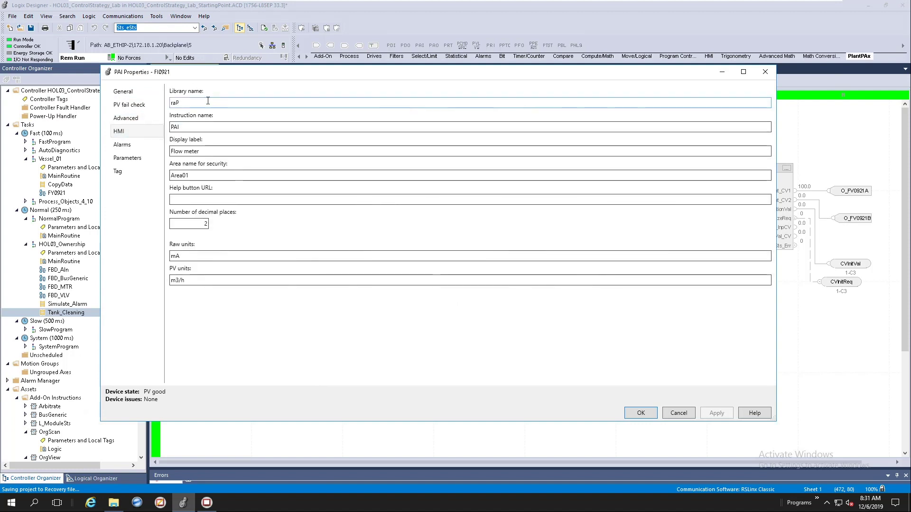
left_click(216, 155)
left_click(219, 176)
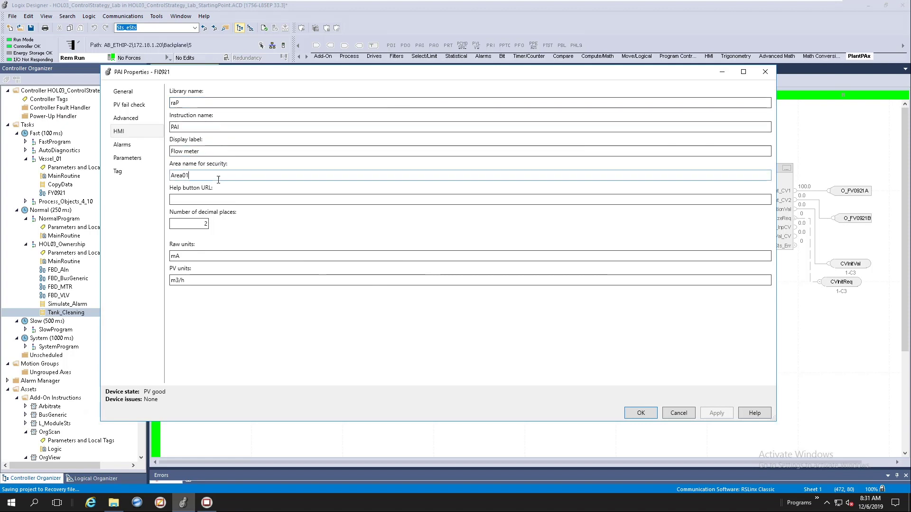
left_click(201, 104)
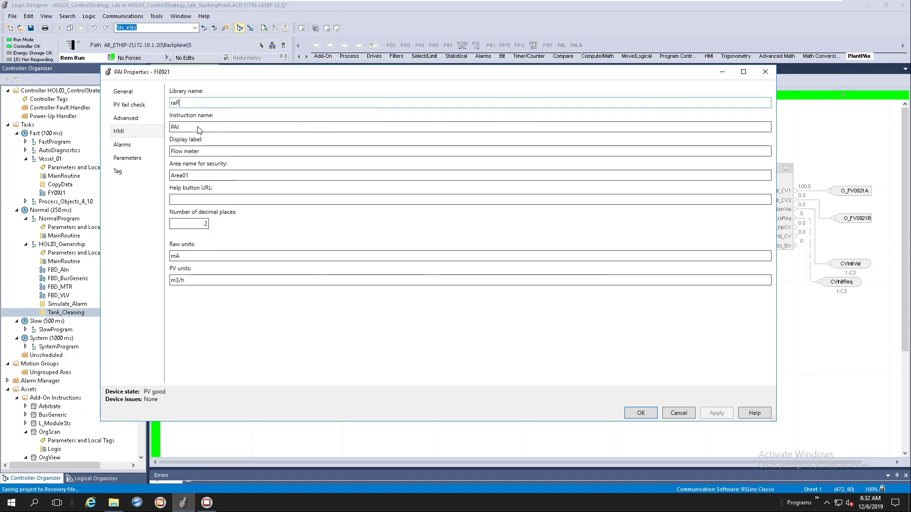
left_click(201, 151)
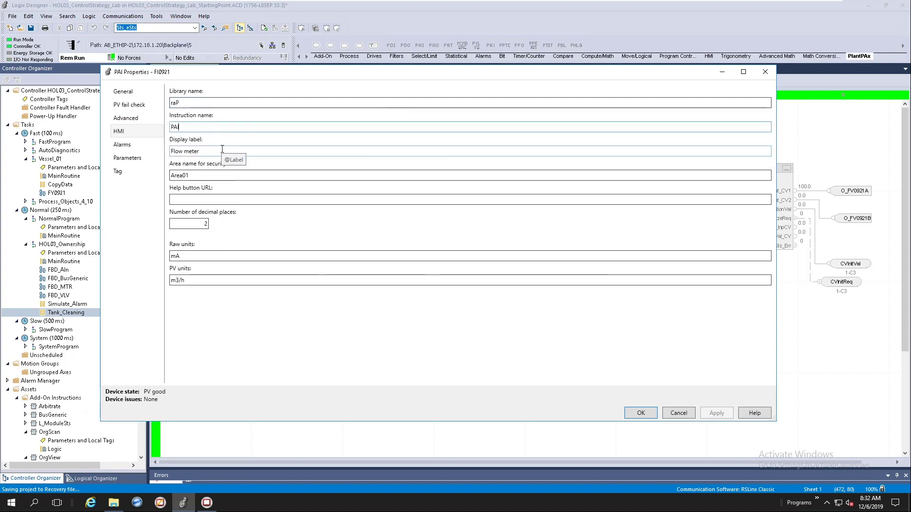
left_click(219, 174)
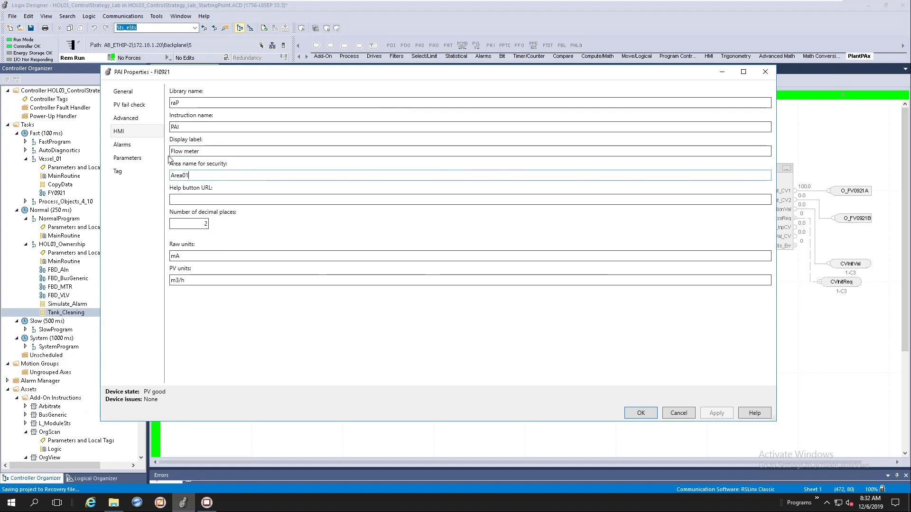
left_click(124, 145)
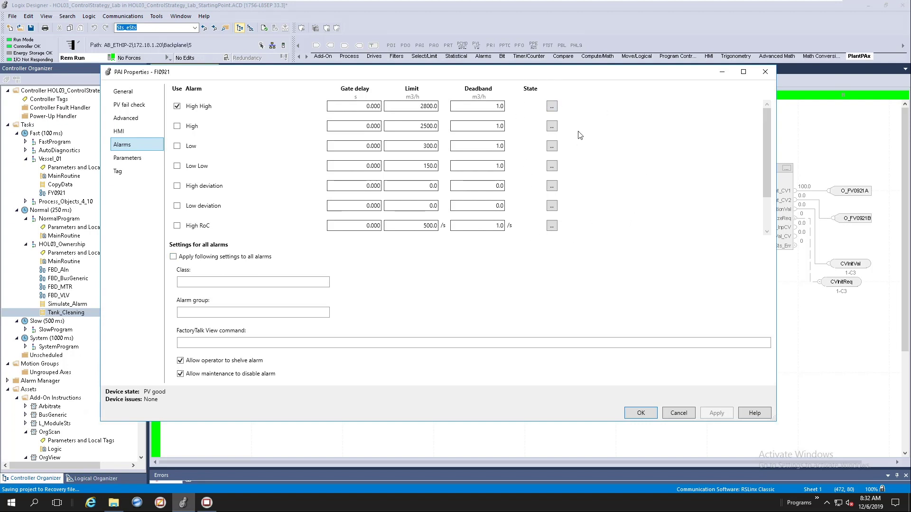
Step: Review the High High alarm's properties without changes, then enable 'Apply following settings to all alarms'
left_click(552, 106)
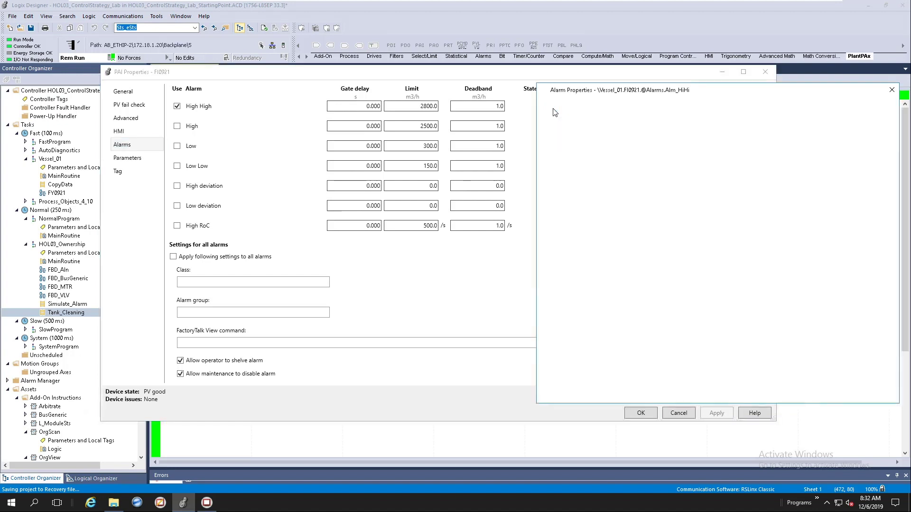
left_click_drag(631, 95, 259, 90)
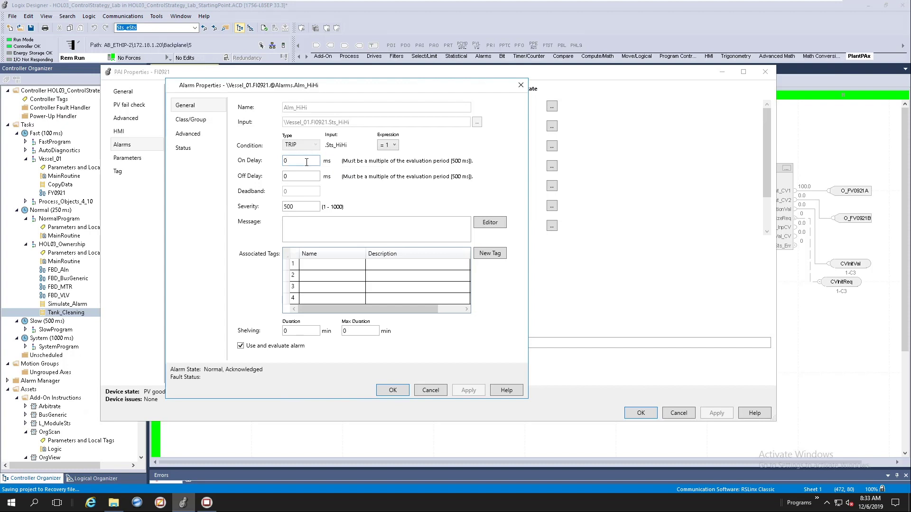
left_click(308, 206)
left_click(331, 228)
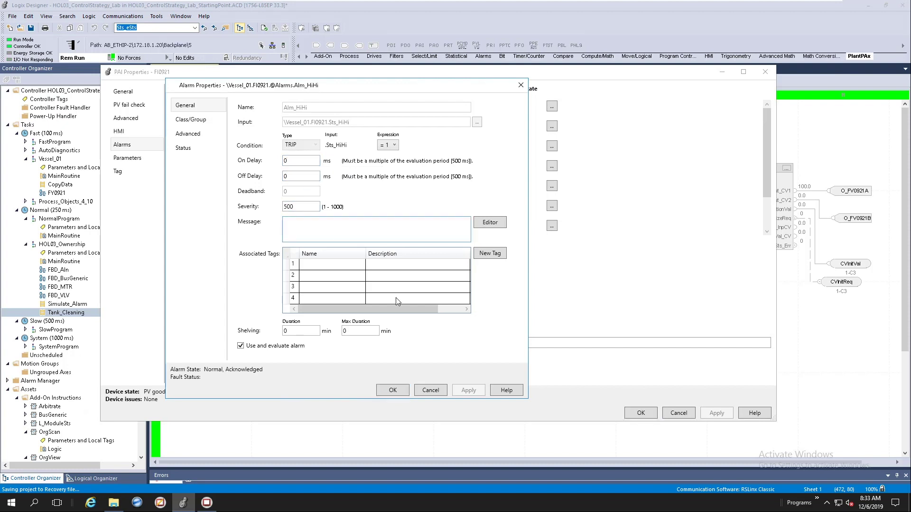
left_click(184, 122)
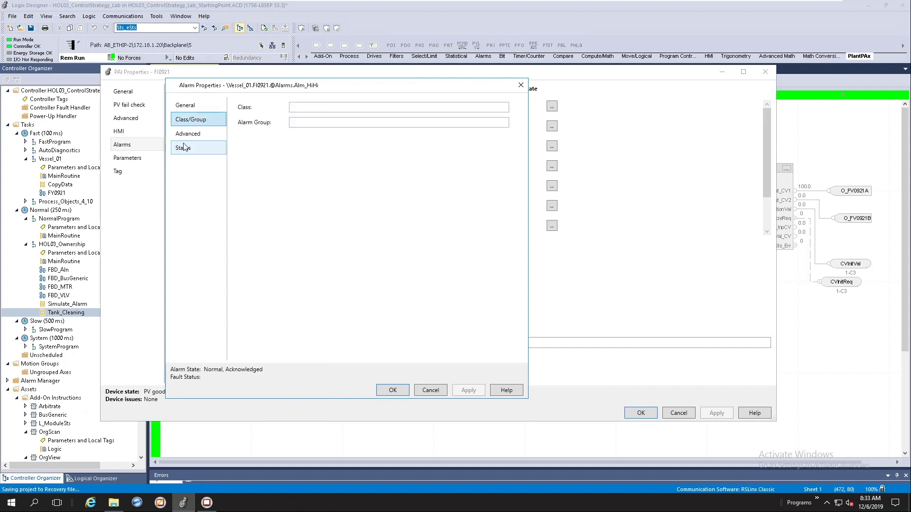
left_click(190, 135)
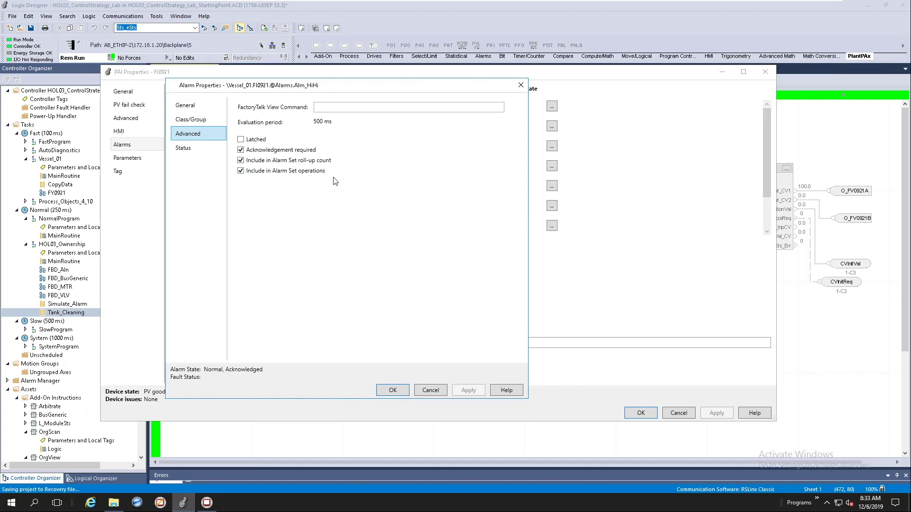
left_click(189, 151)
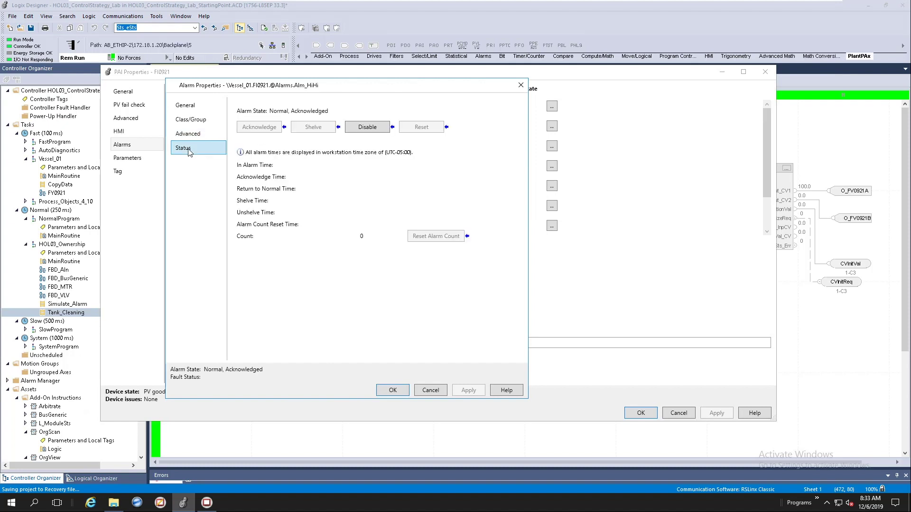
left_click(435, 390)
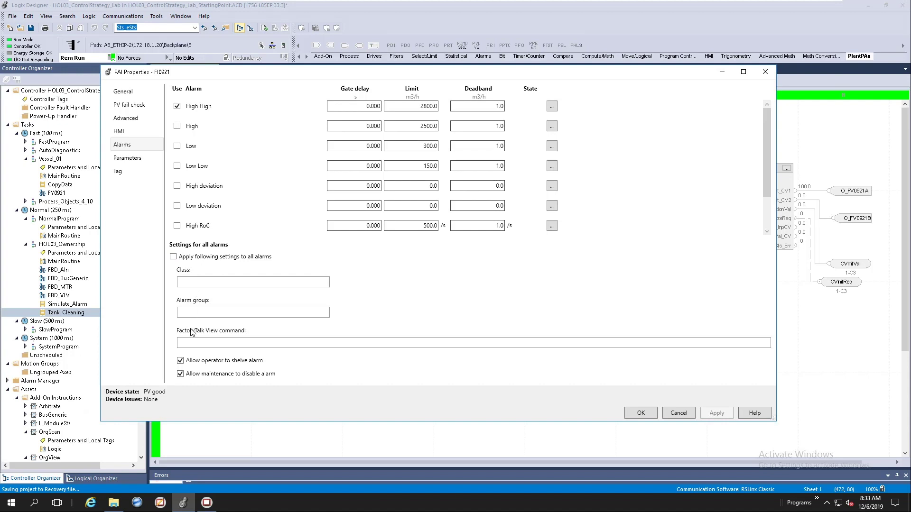
left_click(173, 257)
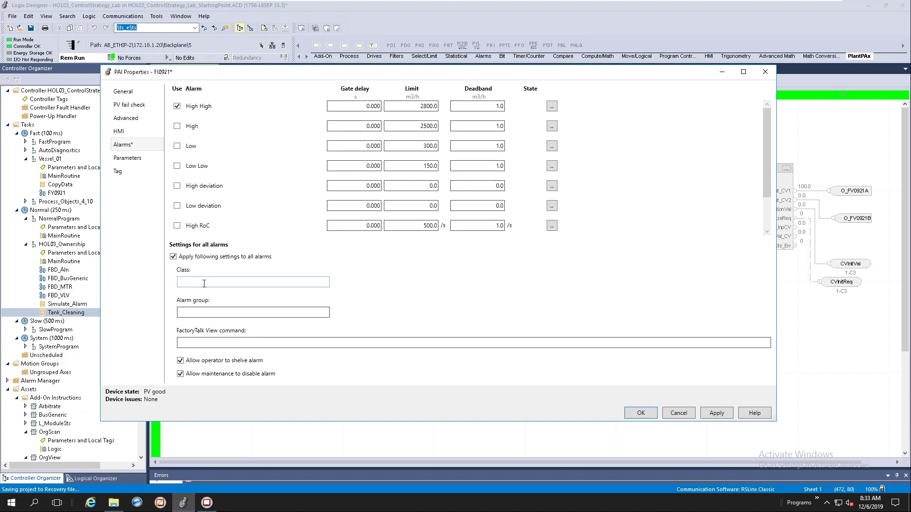
left_click(206, 284)
left_click(553, 125)
left_click(569, 125)
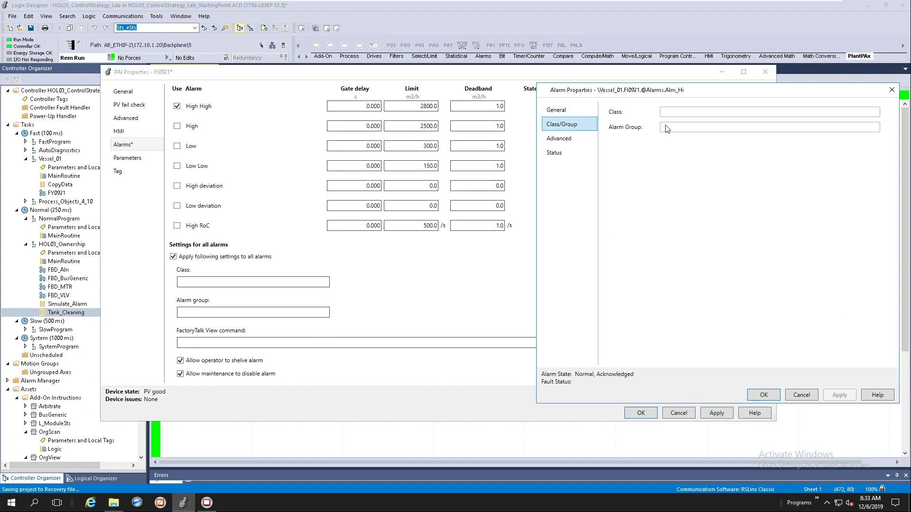
left_click(695, 115)
key("Tab")
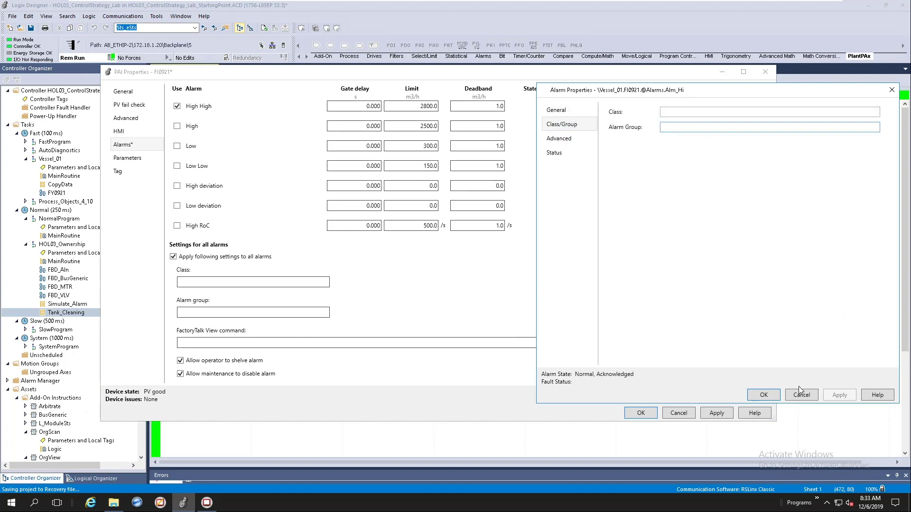
left_click(803, 399)
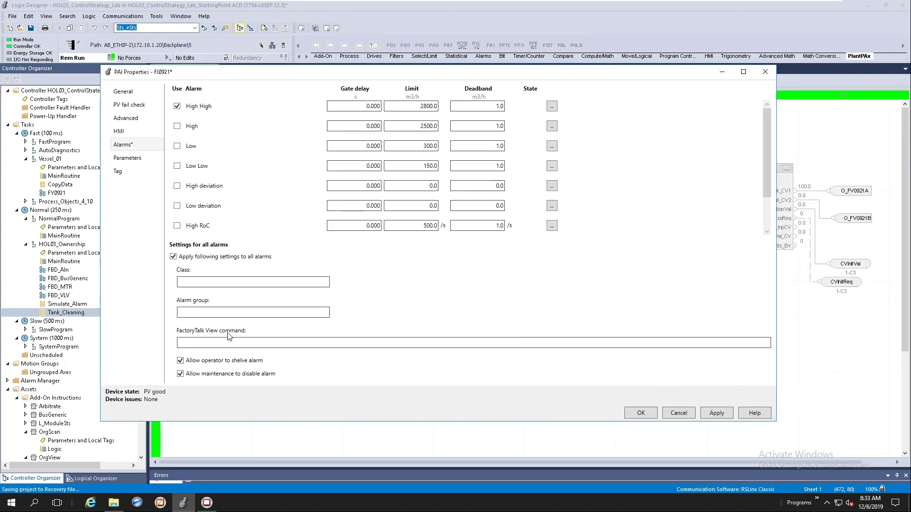
left_click(228, 283)
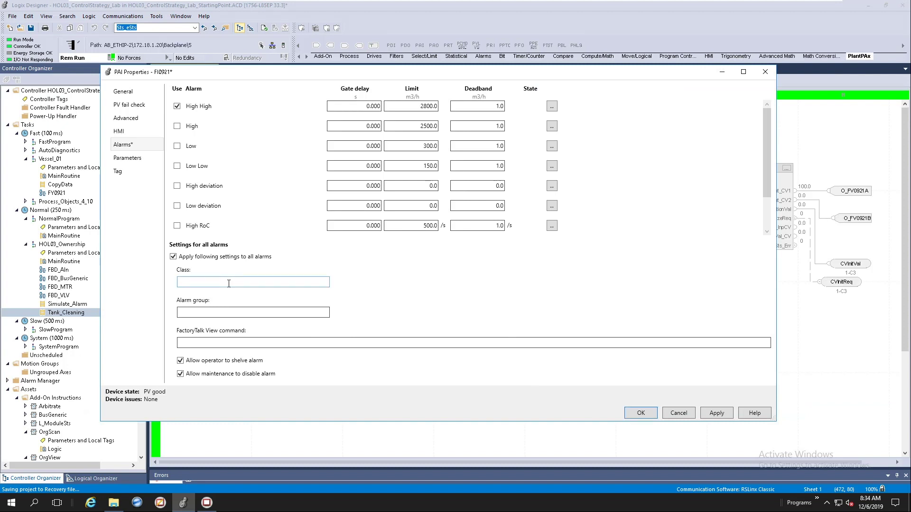
Step: Enter Class 'This class is awesome' and Alarm group 'This group is having fun', then apply
type("This class is awesome")
left_click(234, 313)
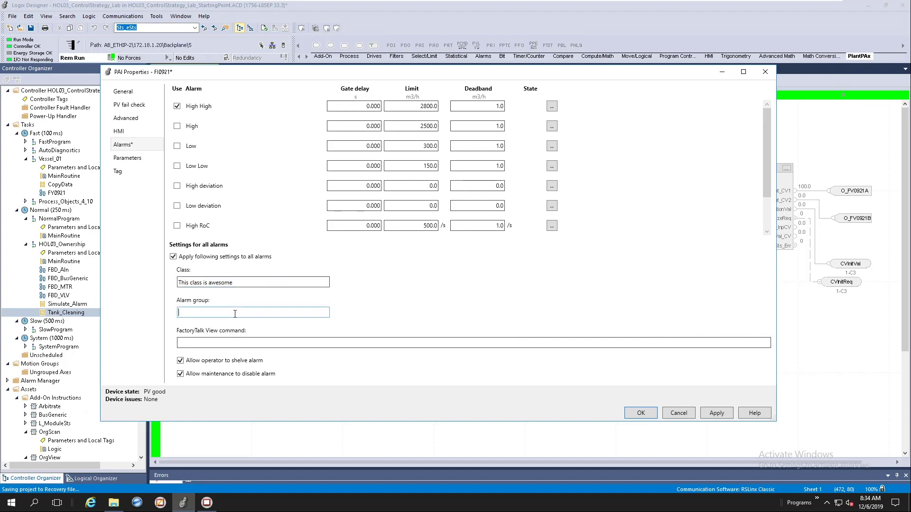
type("This group is having fun")
left_click(721, 414)
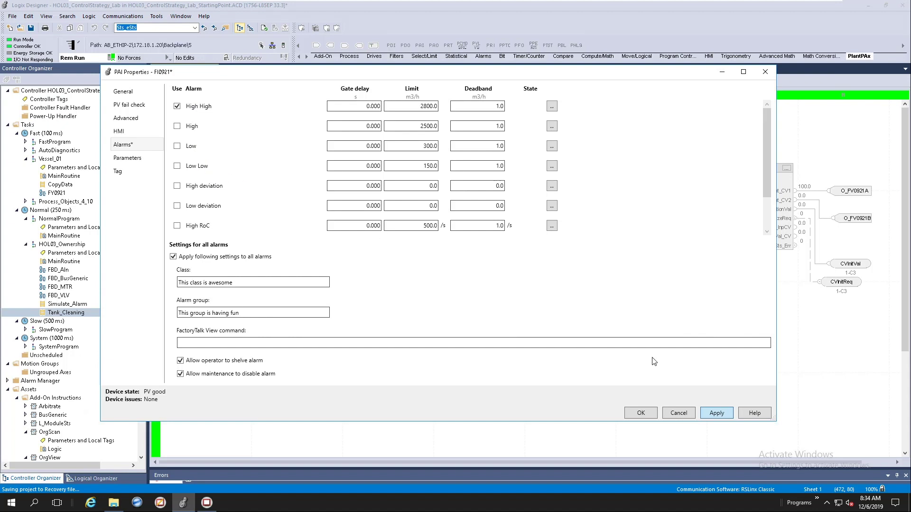
left_click(717, 413)
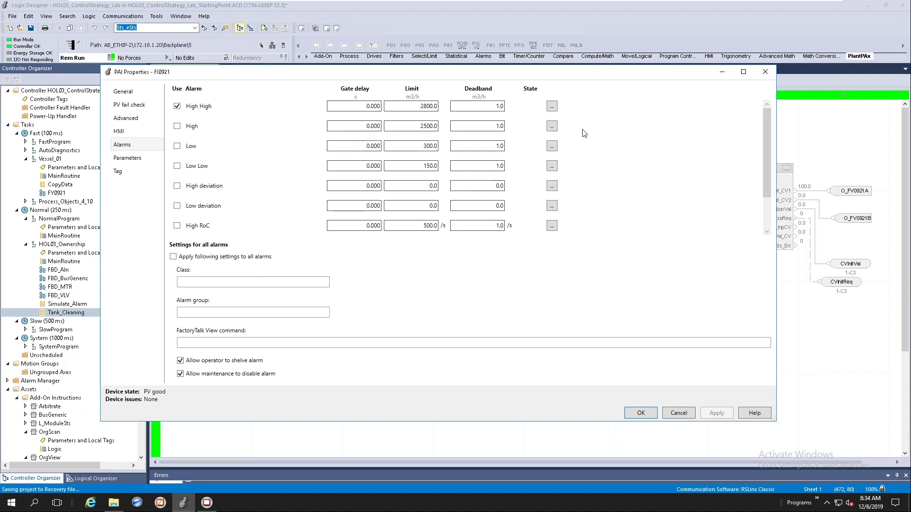
Step: Verify the High alarm's Class and Alarm group show the new shared values
left_click(551, 127)
left_click(557, 128)
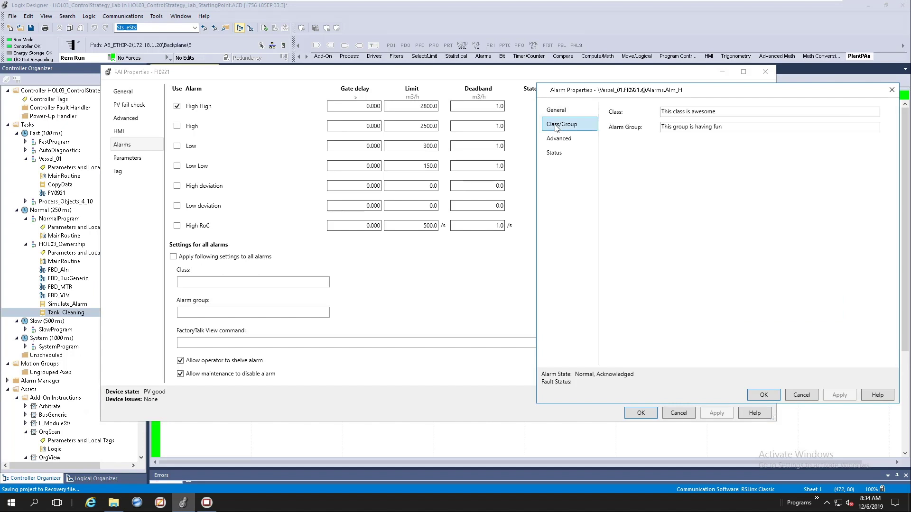
left_click(731, 114)
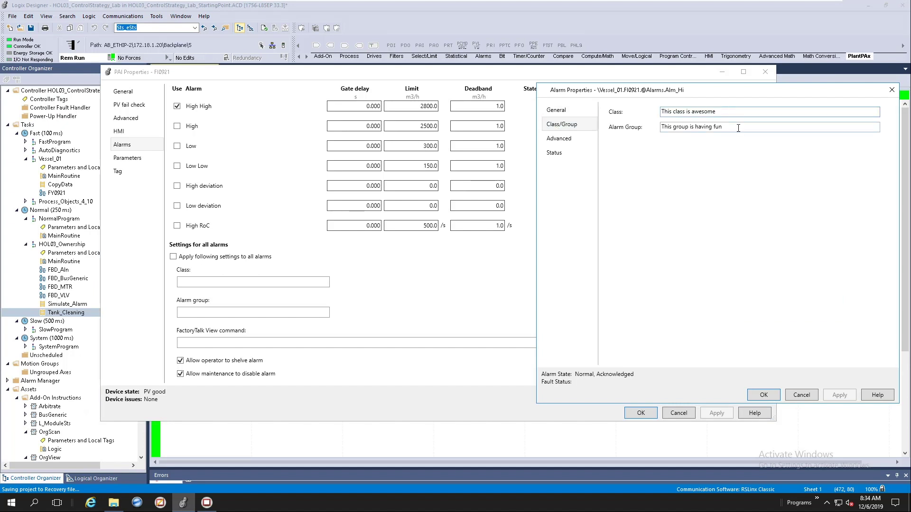
left_click(738, 128)
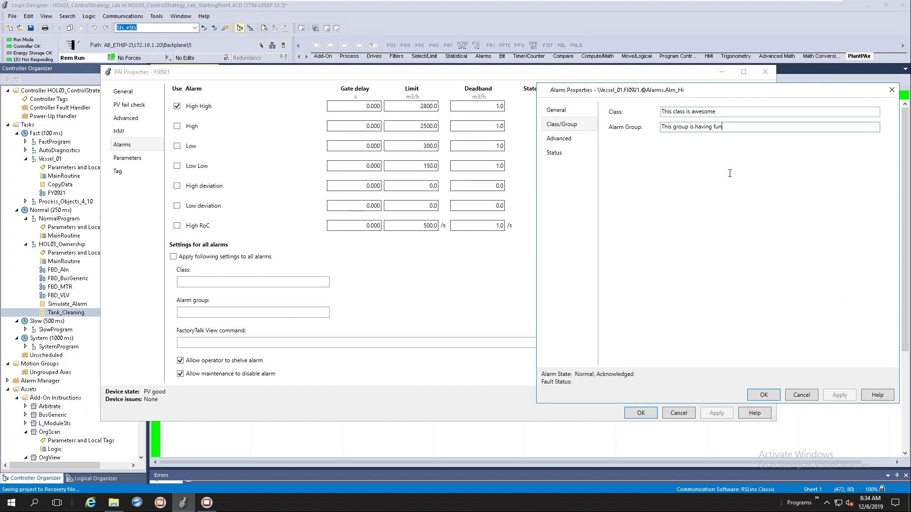
left_click(797, 400)
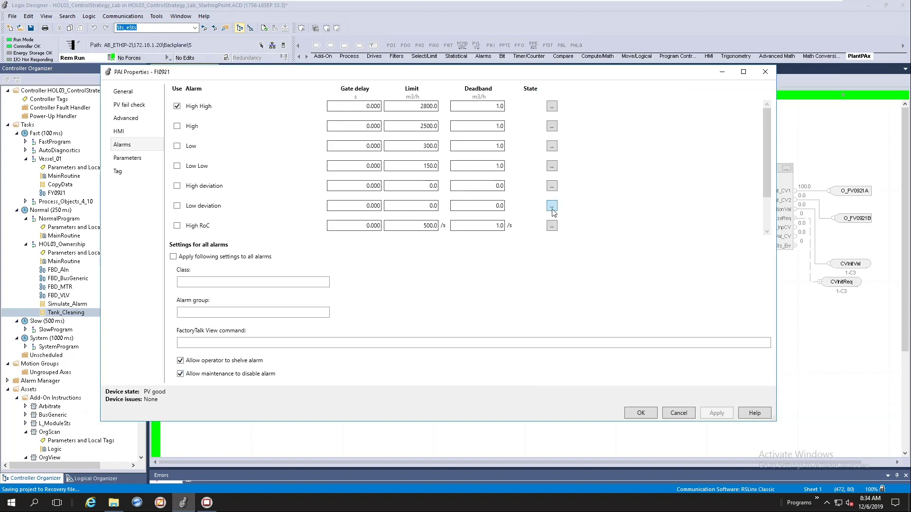
Step: Confirm the Low deviation alarm got the same Class and group, then view Parameters
left_click(552, 206)
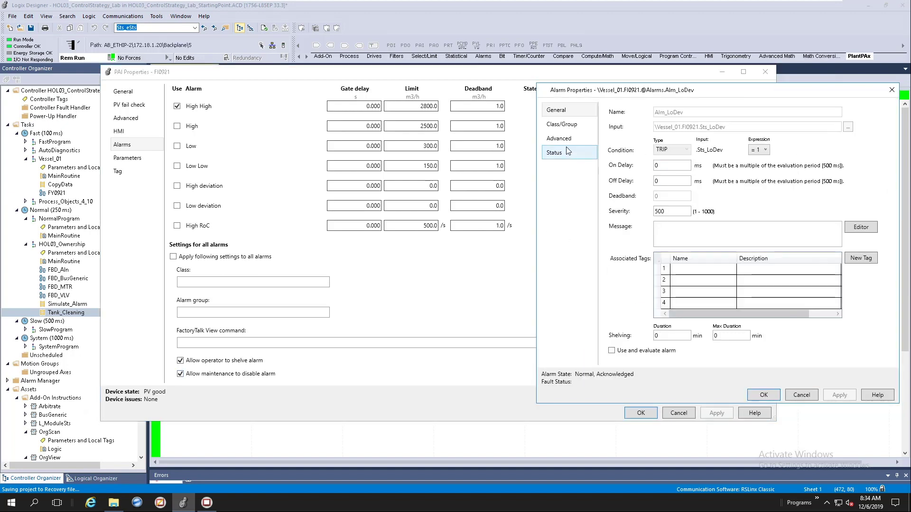
left_click(562, 124)
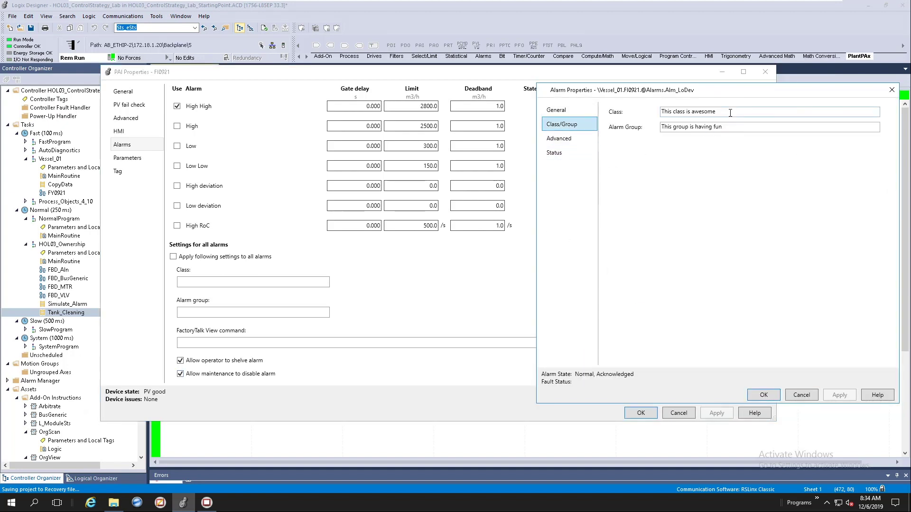
left_click(800, 396)
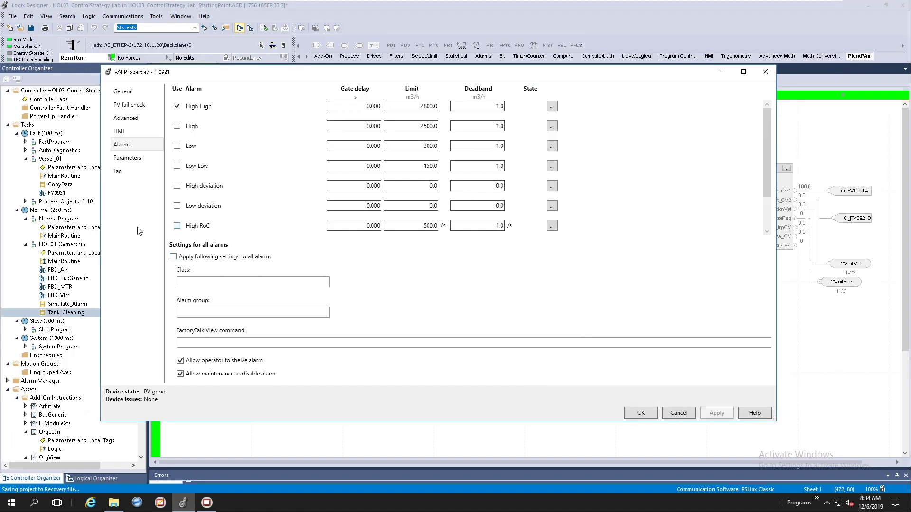
left_click(131, 158)
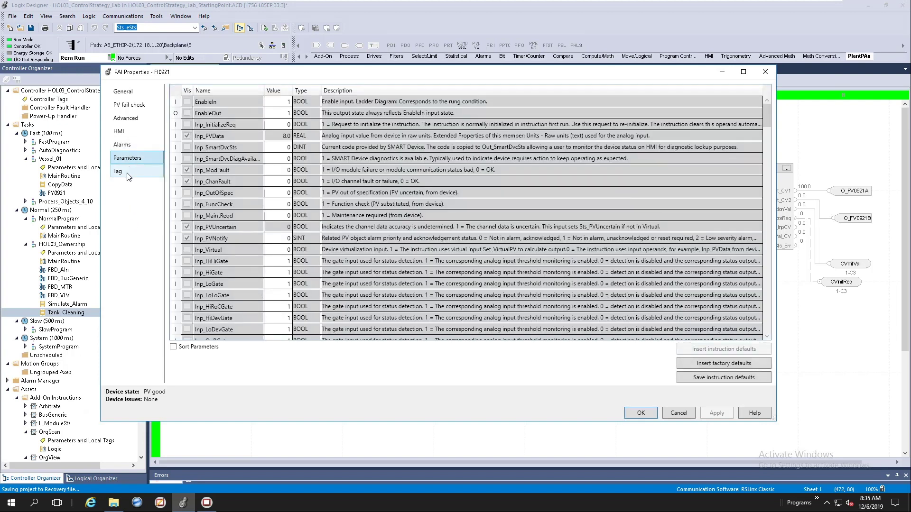
Step: Look over FI0921's Tag page, then return to the General PV processing page
left_click(128, 174)
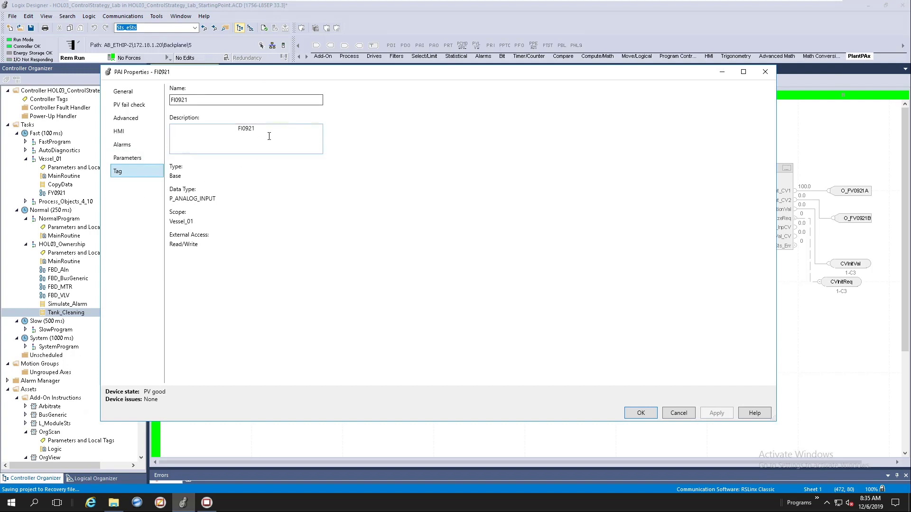
left_click(135, 93)
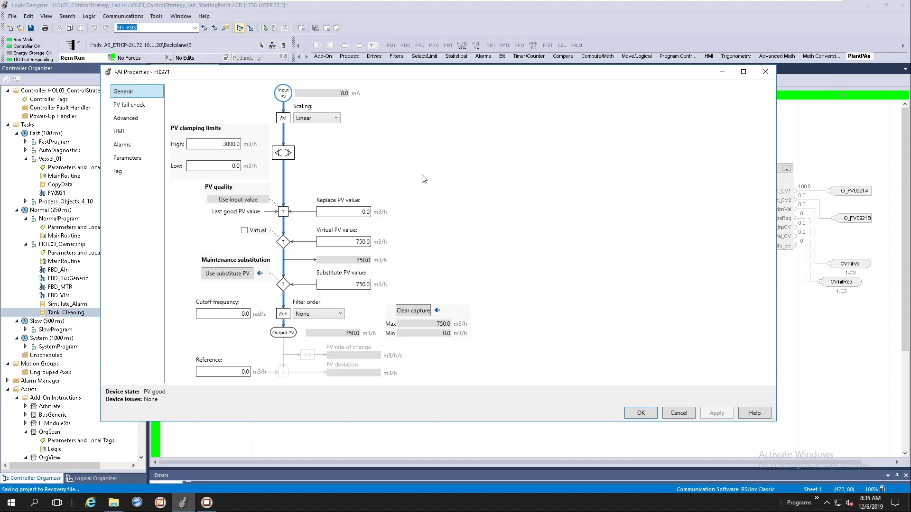
Step: Close FI0921's properties with OK, returning to the Vessel_01 FY0921 diagram
left_click(643, 412)
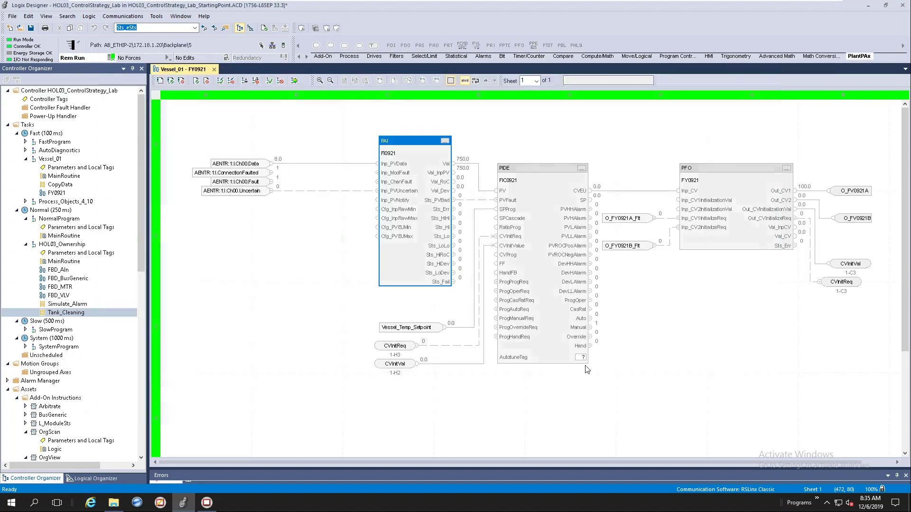